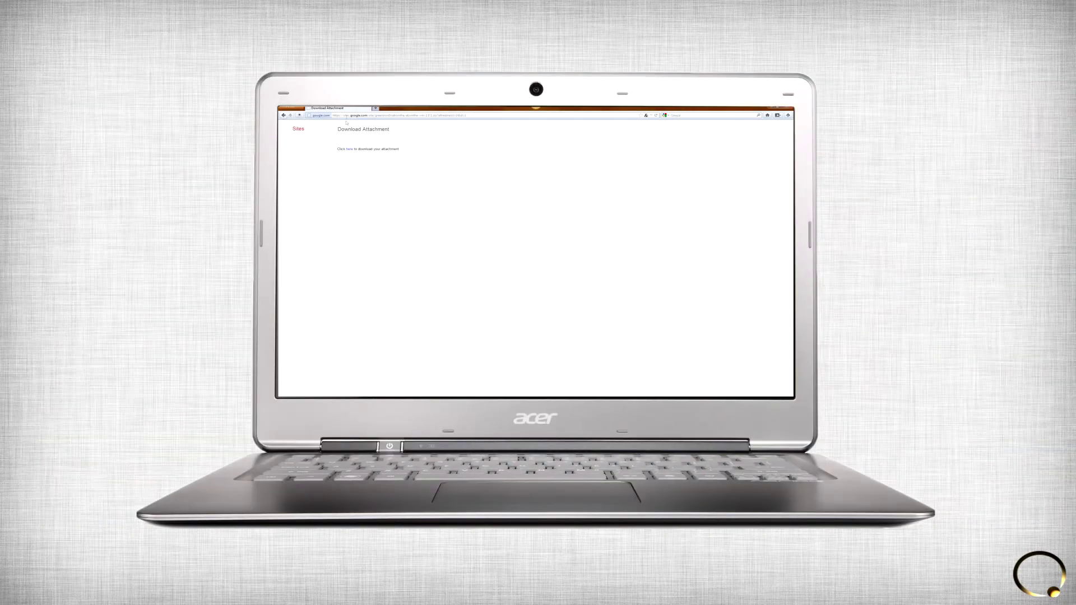
Download the Absinthe for Windows zip with WinRAR and open it from Downloads
left_click(348, 149)
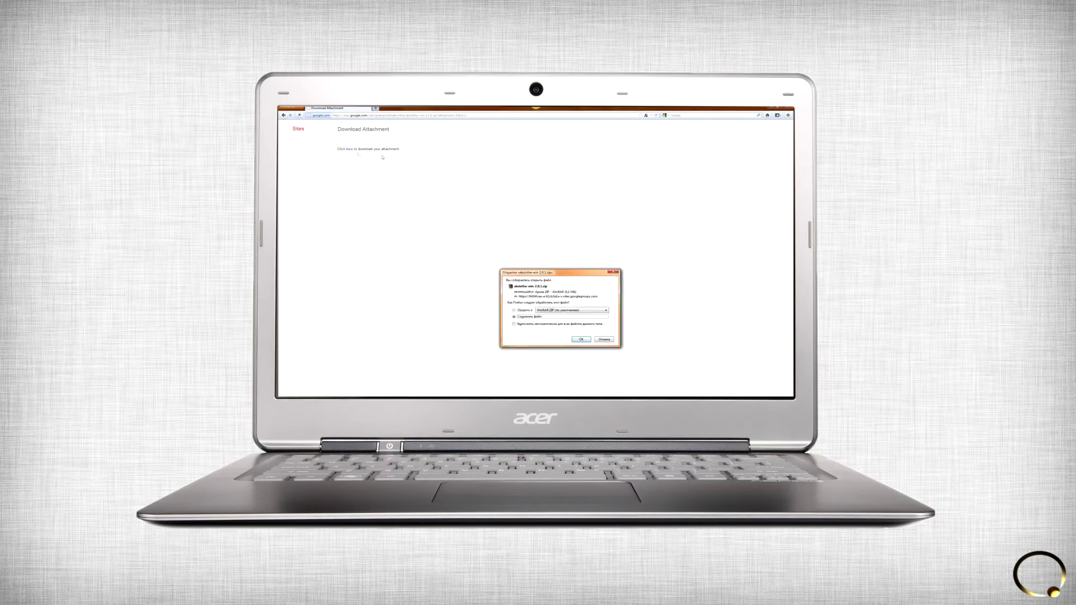
left_click(580, 340)
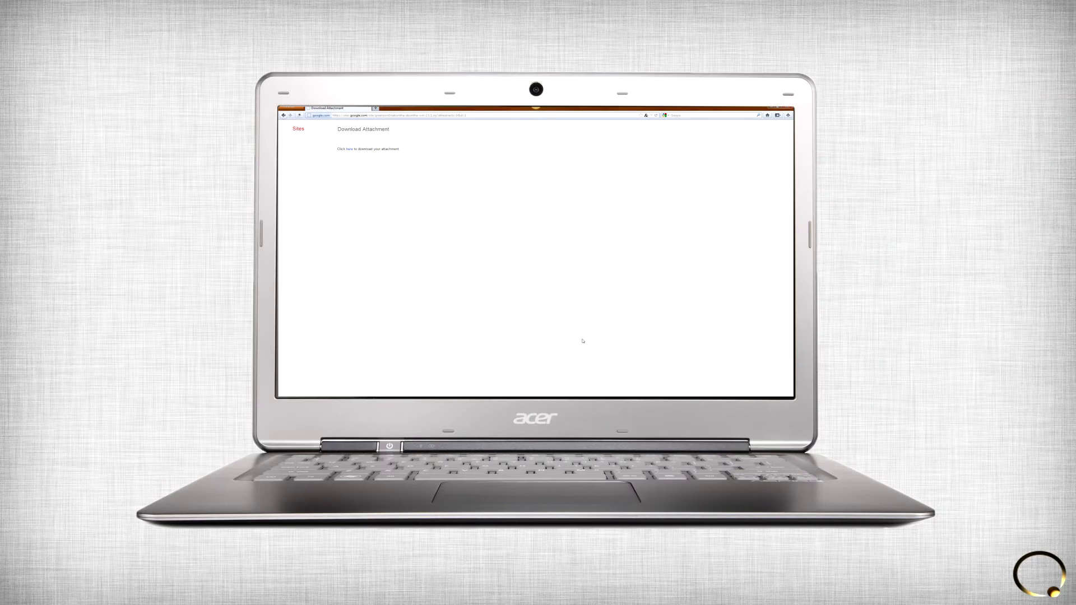
double_click(535, 220)
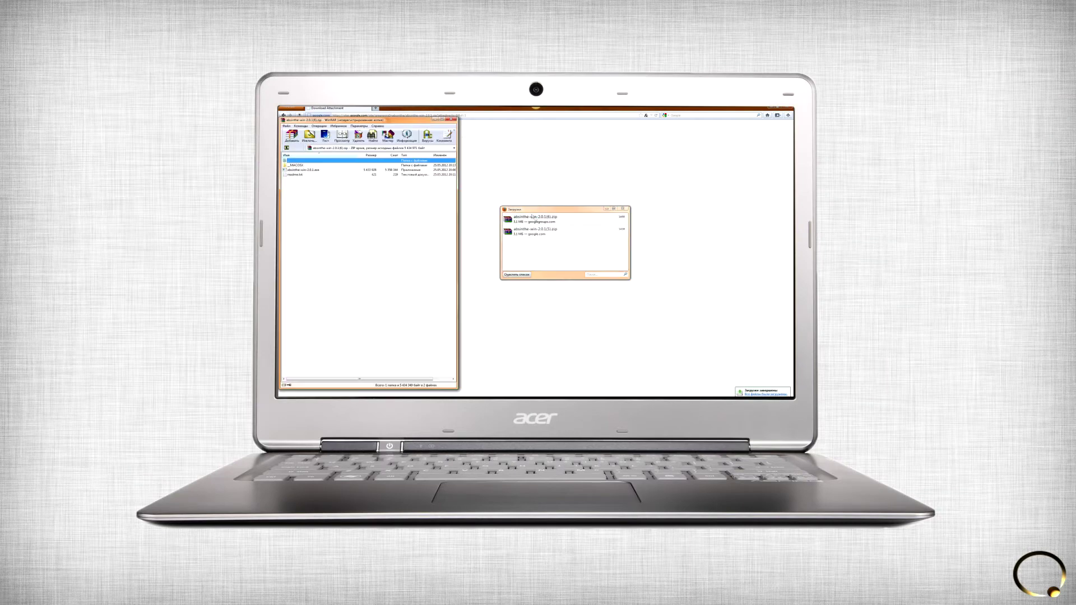
Extract the Absinthe .exe from the archive, then close WinRAR
left_click(292, 171)
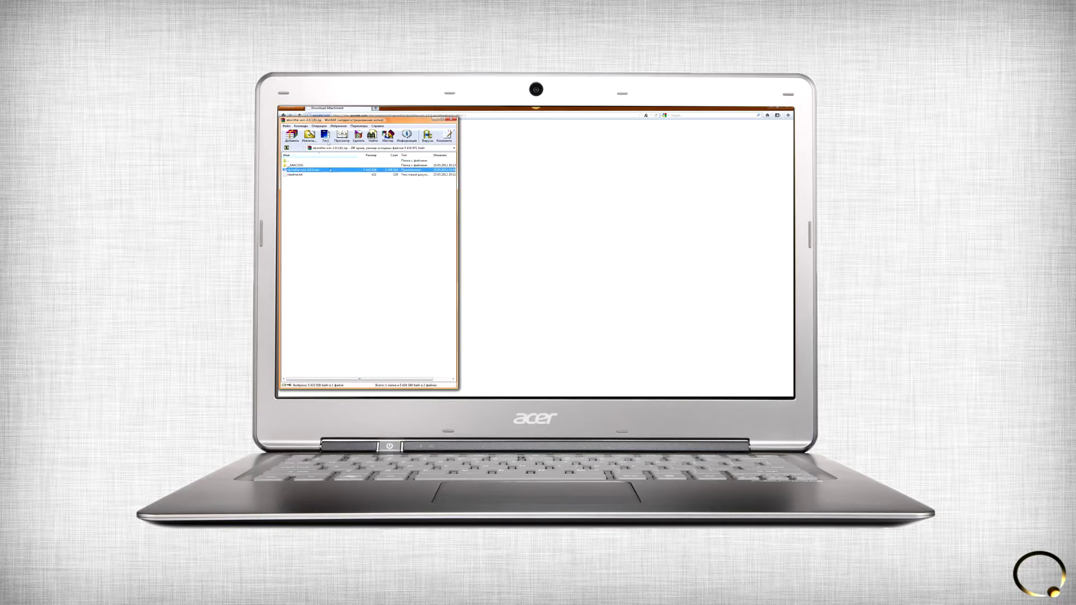
left_click(315, 137)
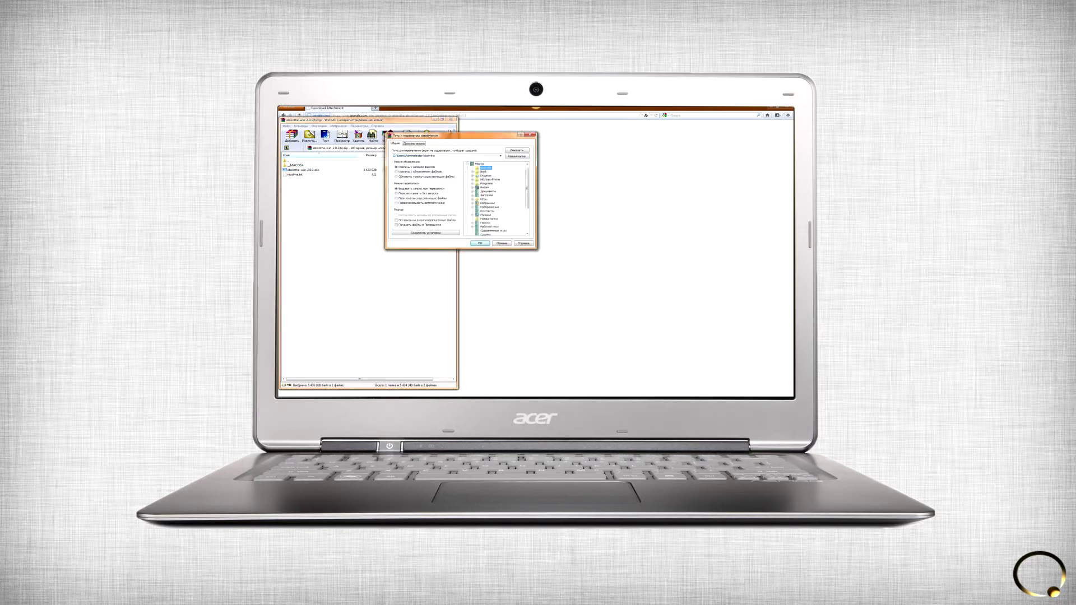
left_click(479, 243)
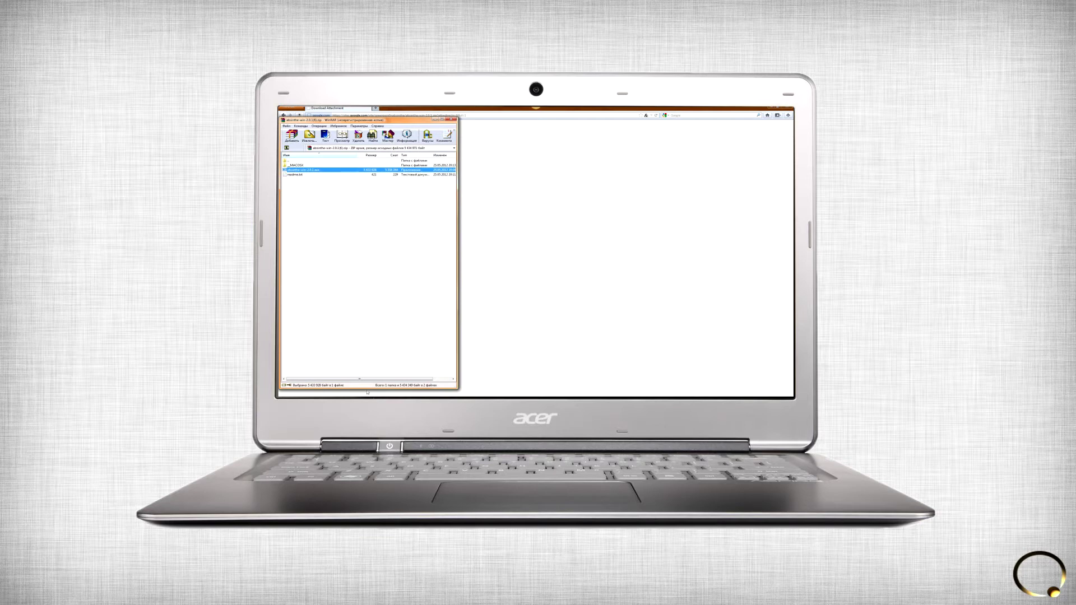
left_click(452, 125)
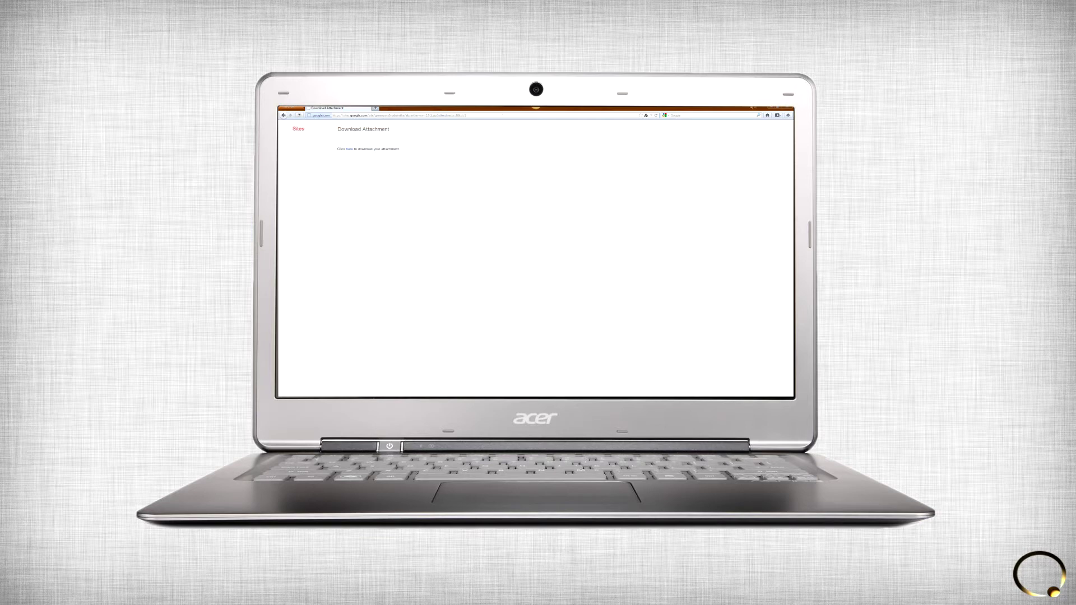
Run the self-extracting Absinthe package and show the files as Large Icons
double_click(307, 153)
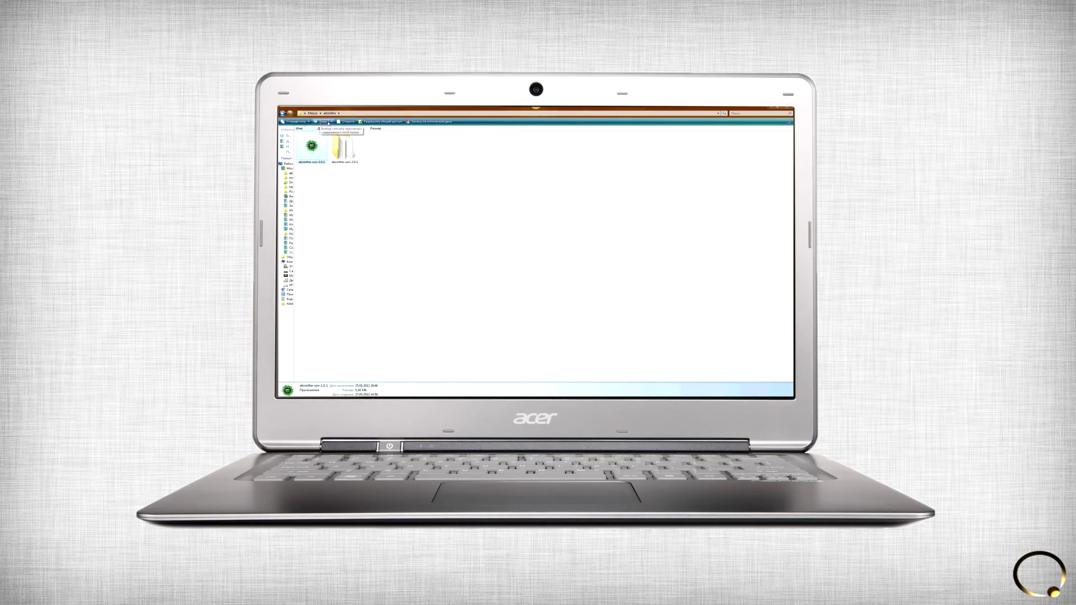
left_click(321, 123)
left_click(336, 143)
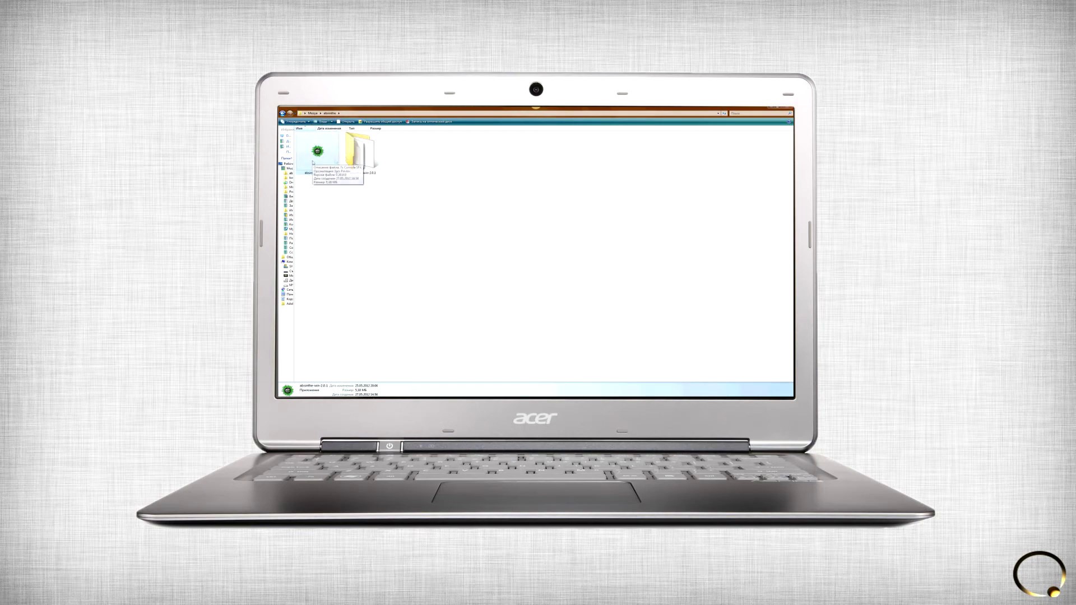
Launch absinthe from the absinthe-win-2.0.1 folder
double_click(360, 154)
double_click(378, 157)
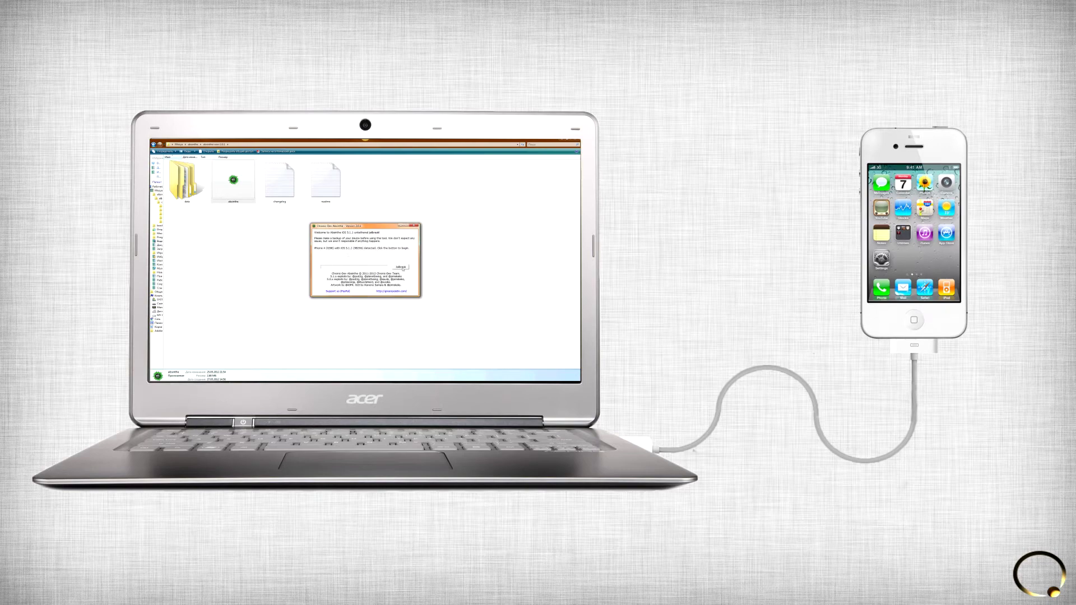
Start the Absinthe jailbreak on the USB-connected iPhone
left_click(403, 268)
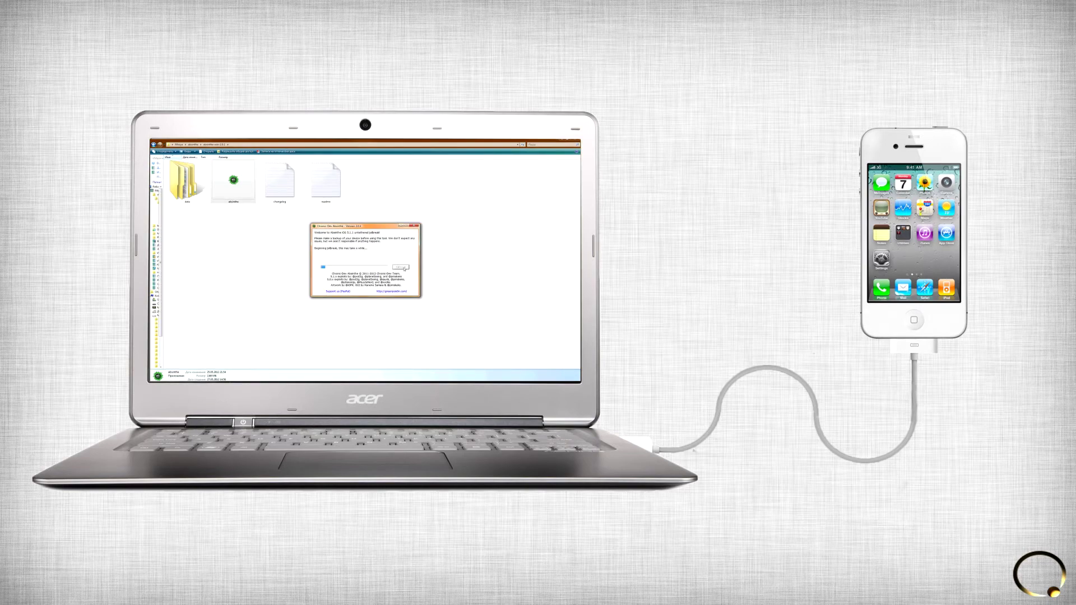